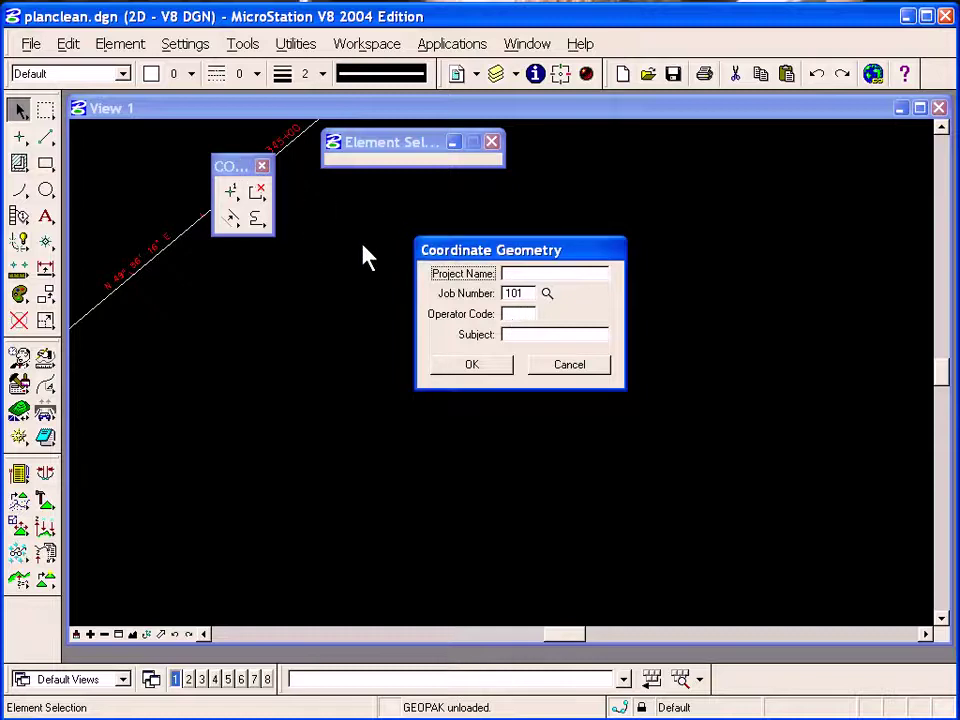
# Open coordinate geometry for job 101 with operator code dd and arrange the floating windows so the alignment stays visible.
pyautogui.moveTo(543, 258); pyautogui.dragTo(448, 219)
pyautogui.click(422, 253)
pyautogui.press('Tab')
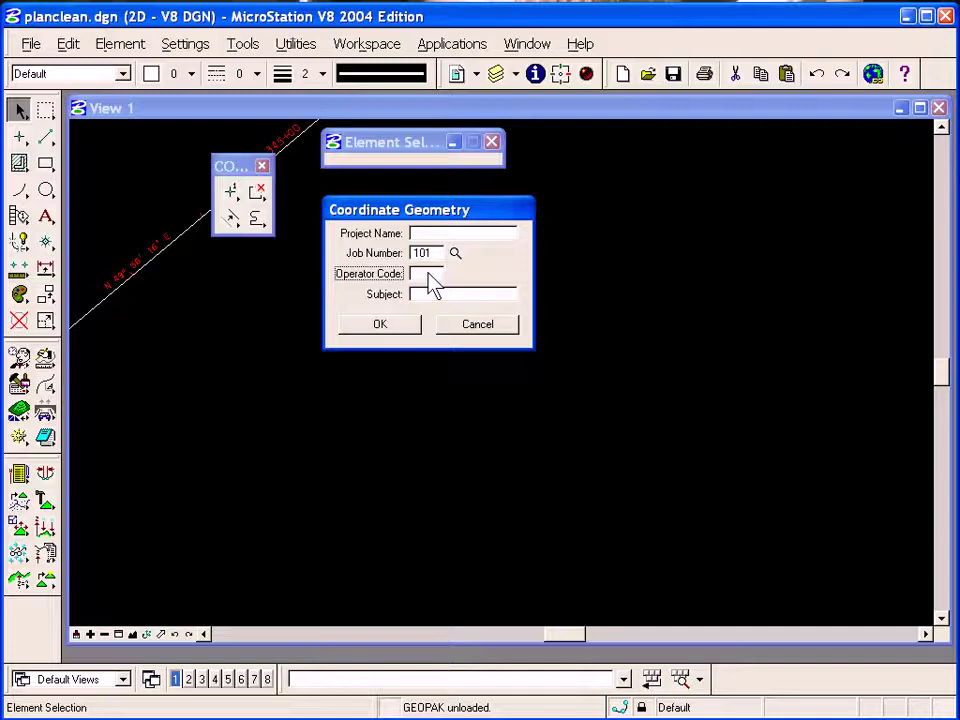
pyautogui.write('dd')
pyautogui.click(408, 326)
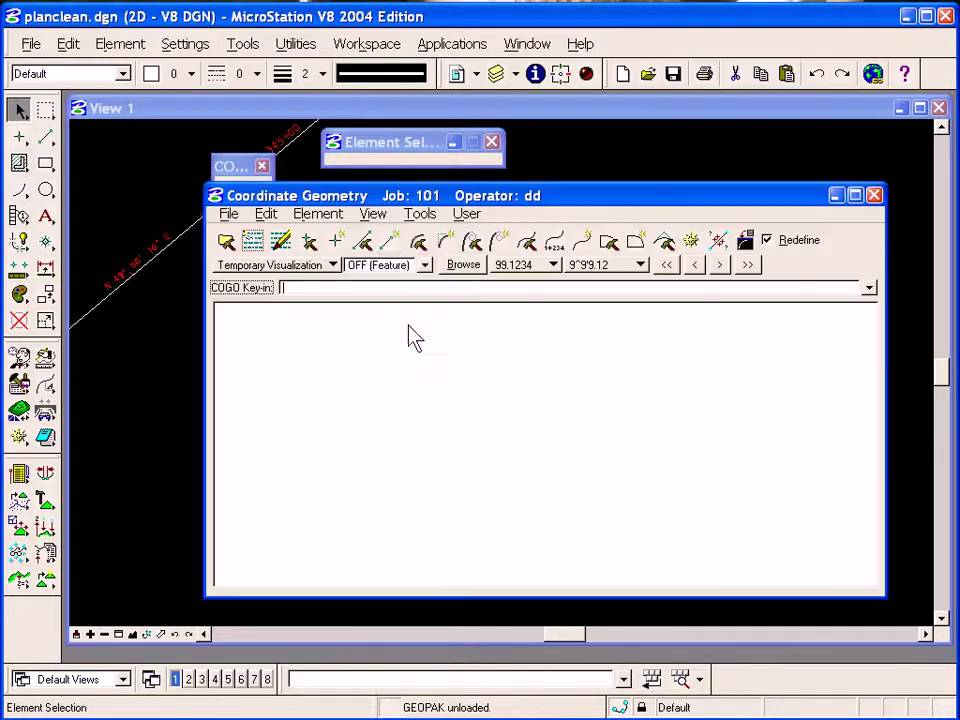
pyautogui.moveTo(583, 199); pyautogui.dragTo(649, 211)
pyautogui.moveTo(240, 166); pyautogui.dragTo(184, 228)
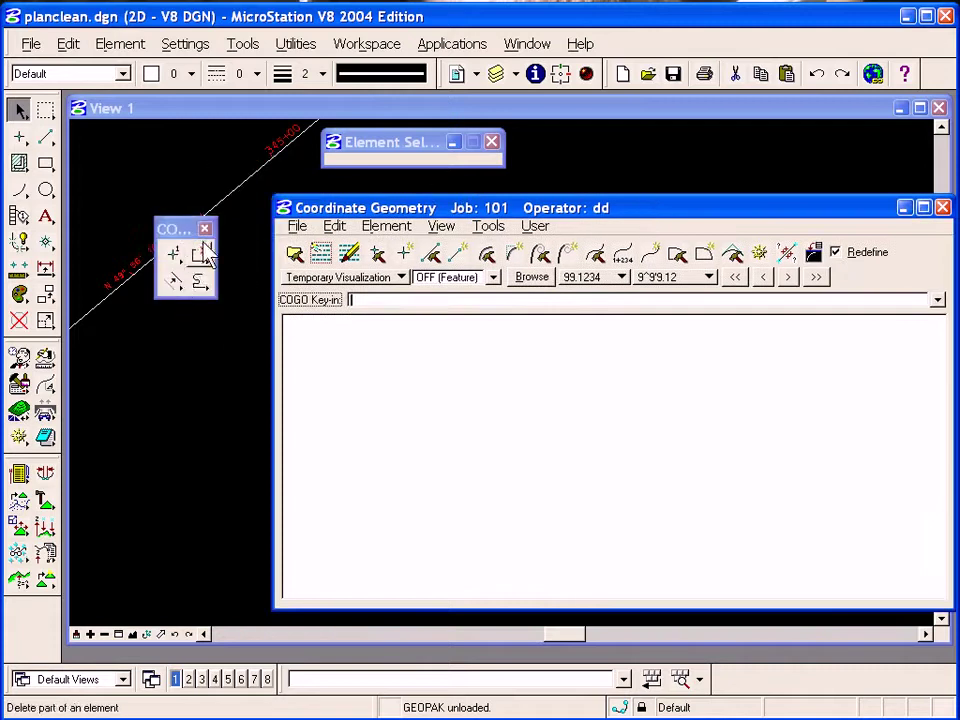
pyautogui.moveTo(296, 210); pyautogui.dragTo(267, 202)
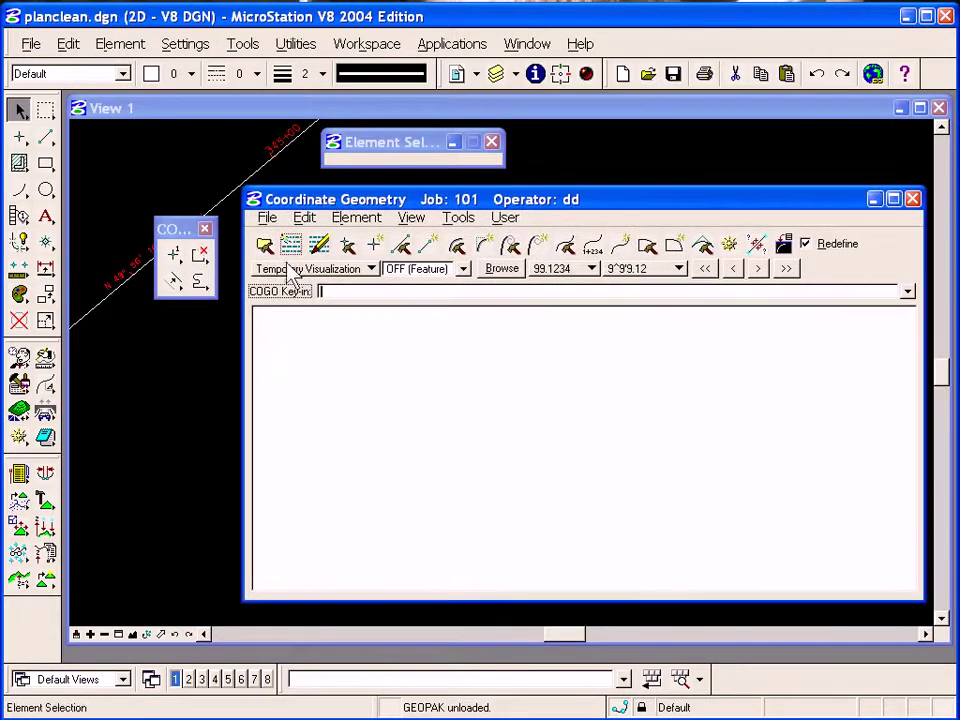
# Keep Temporary Visualization selected and list the next available element names with the COGO command "show next element".
pyautogui.click(339, 270)
pyautogui.click(349, 270)
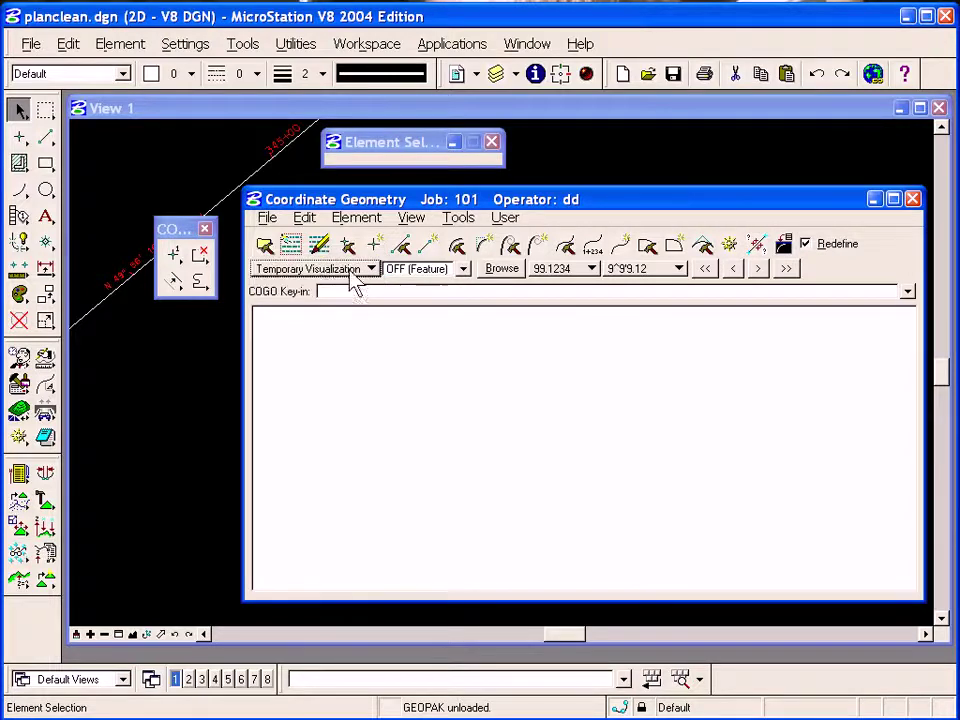
pyautogui.click(331, 293)
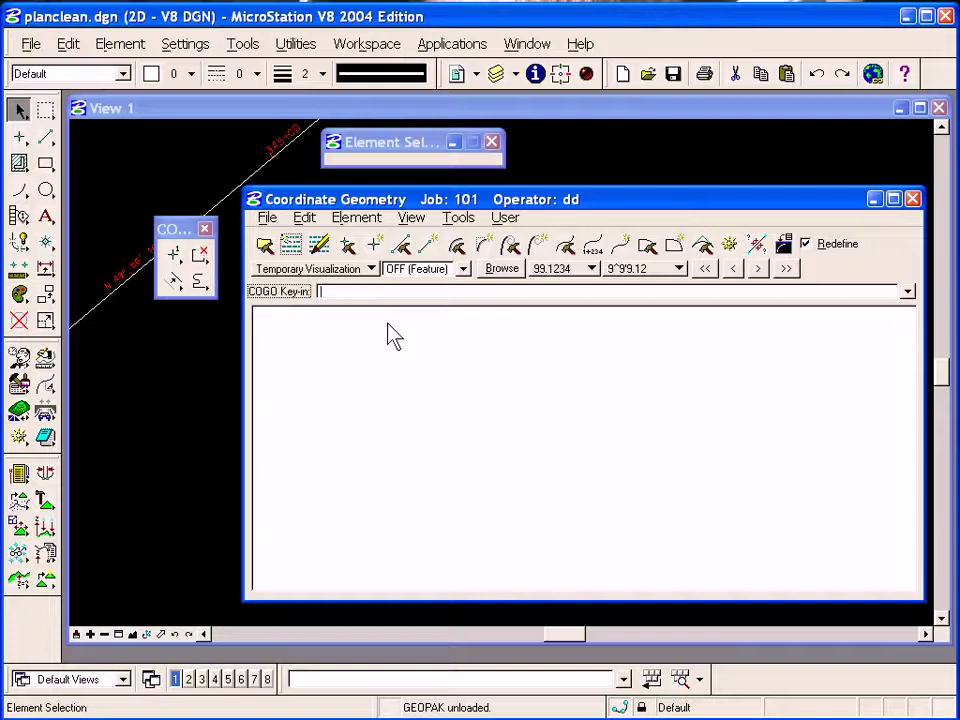
pyautogui.write('show next element')
pyautogui.press('Return')
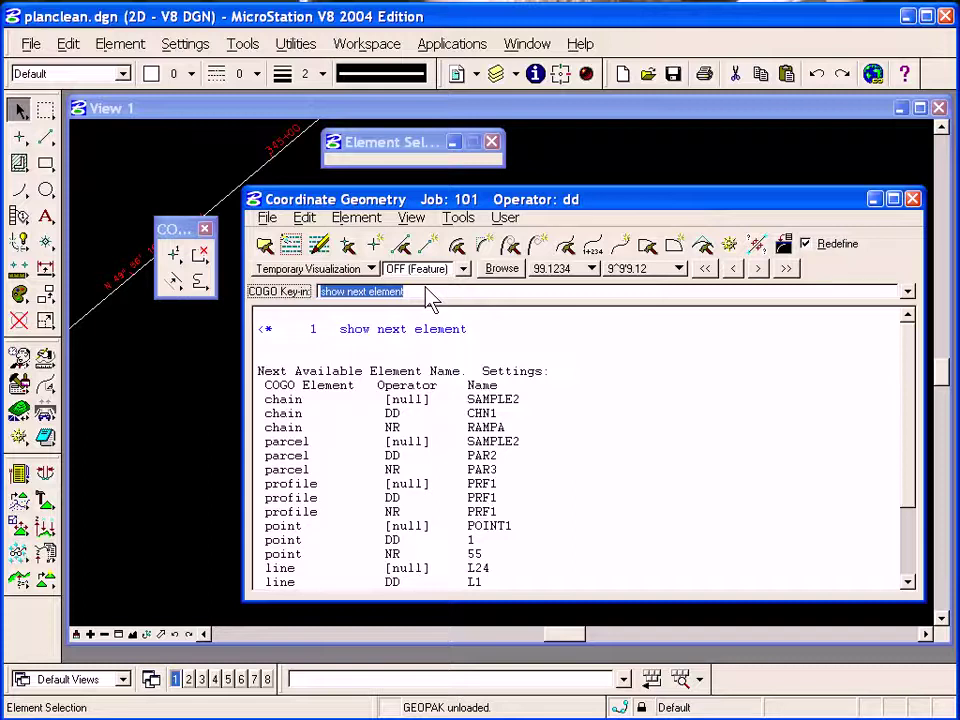
# Set the next available point name to point21 with the COGO command "set next point point21".
pyautogui.write('set n')
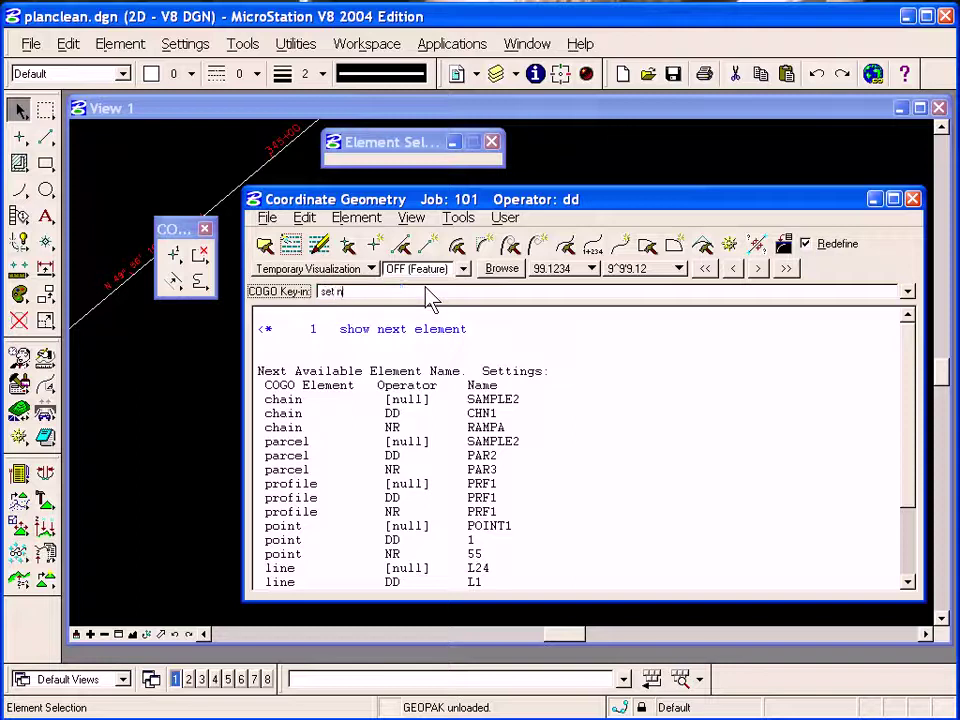
pyautogui.write('ext point')
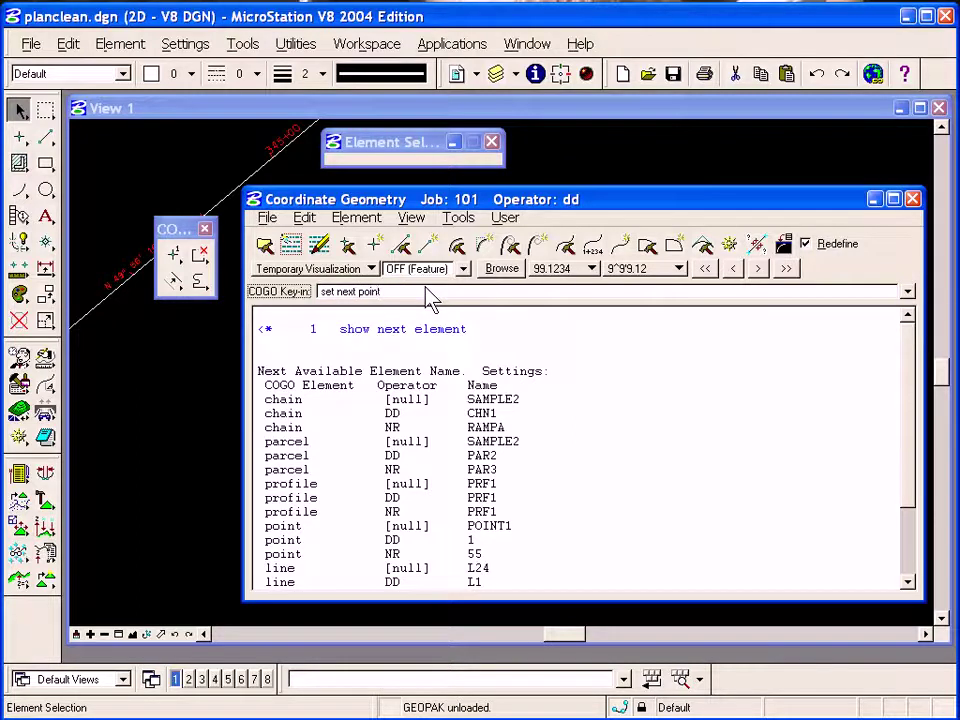
pyautogui.write(' point21')
pyautogui.press('Return')
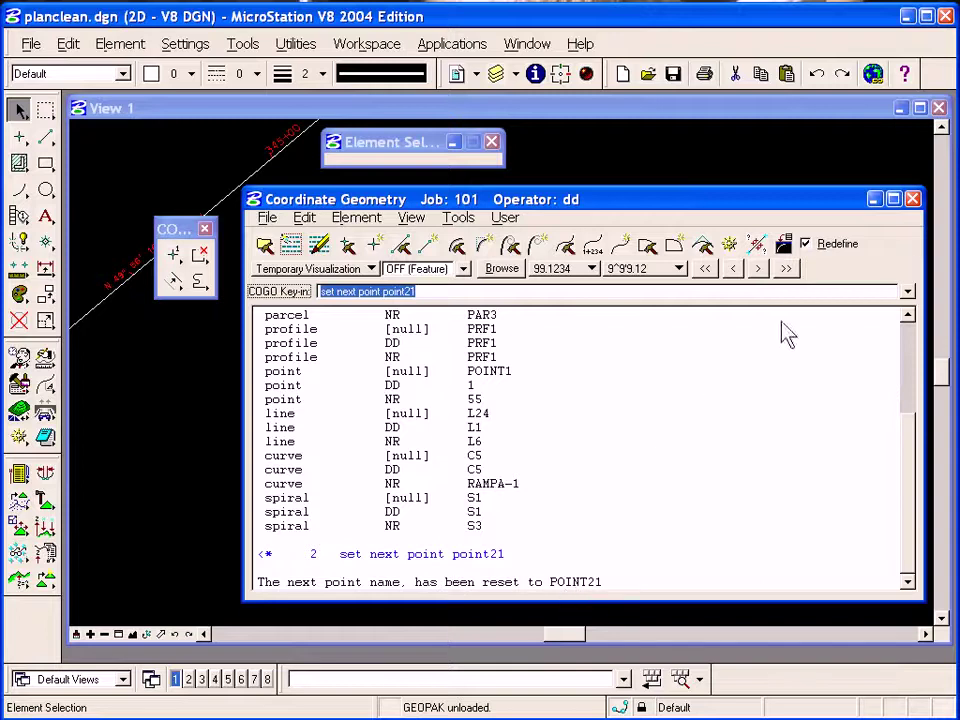
# Minimize the Coordinate Geometry window and float the element-storing and chain/parcel tools over the drawing view.
pyautogui.click(874, 200)
pyautogui.moveTo(180, 229); pyautogui.dragTo(489, 236)
pyautogui.moveTo(288, 308); pyautogui.dragTo(702, 216)
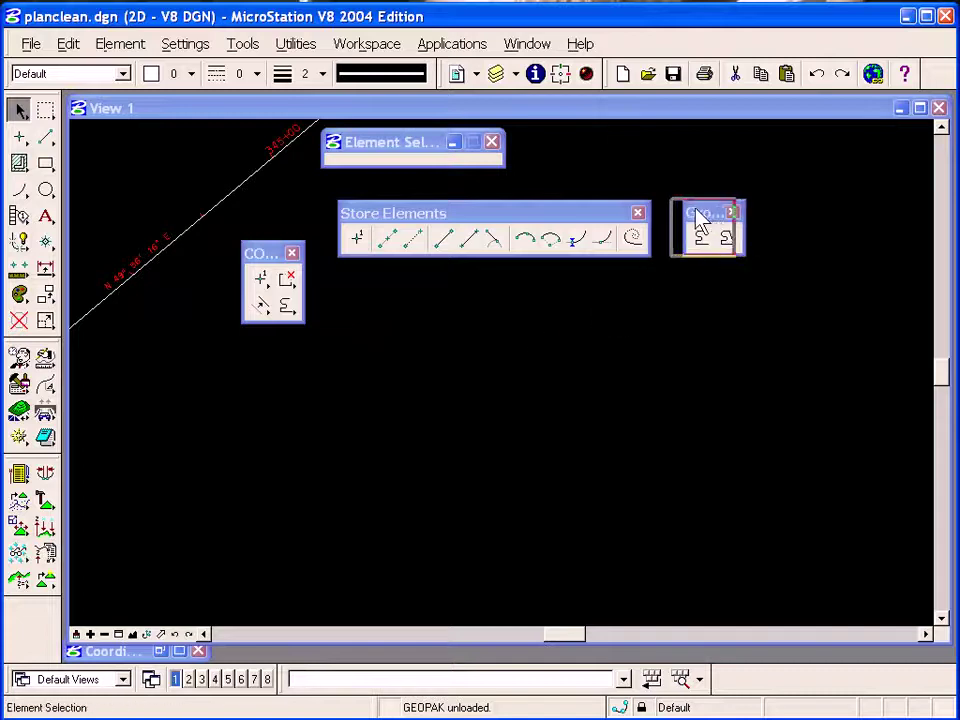
# Store five COGO points, starting with POINT21, clockwise as the corners of a pentagon in the empty area below the alignment.
pyautogui.click(360, 243)
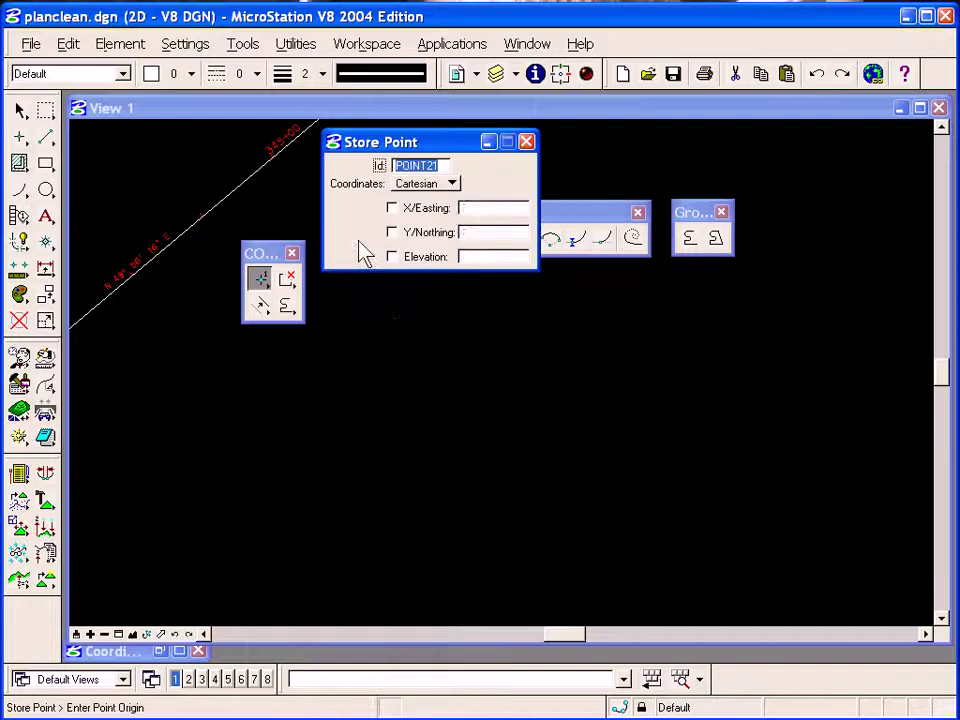
pyautogui.click(314, 486)
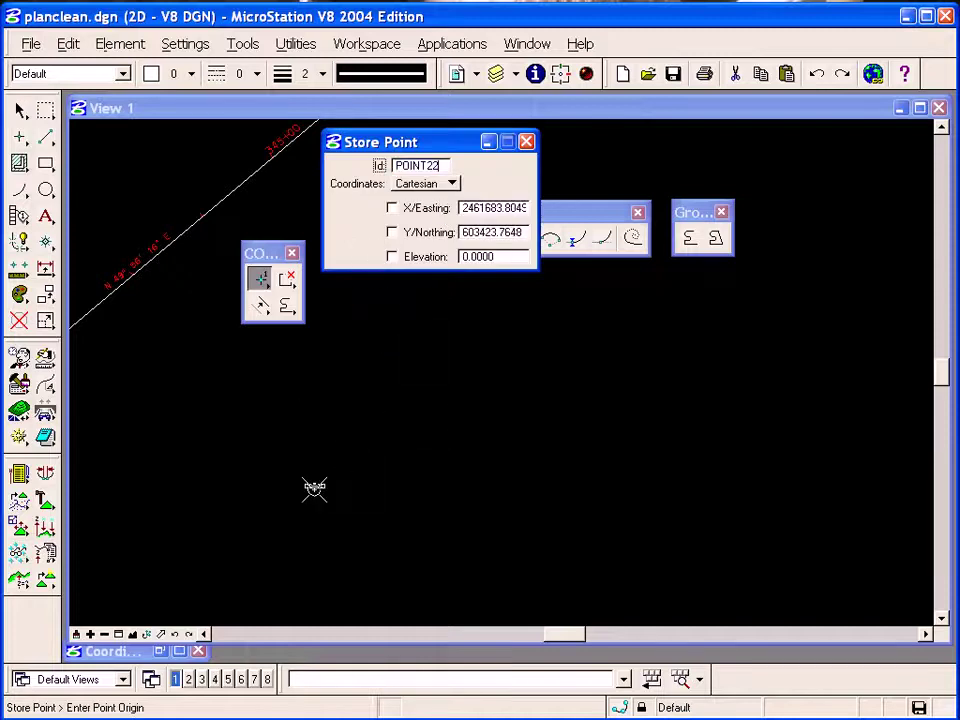
pyautogui.click(387, 407)
pyautogui.click(505, 408)
pyautogui.click(566, 491)
pyautogui.click(430, 537)
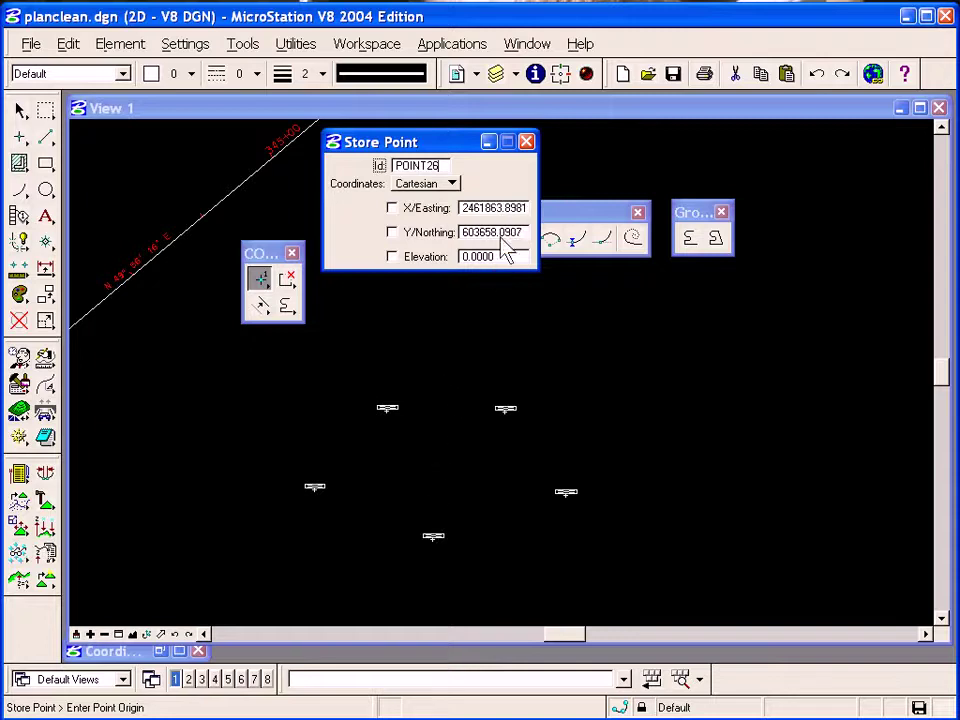
# Store five COGO lines connecting POINT21 through POINT25 in order and back to POINT21 to close the pentagon.
pyautogui.moveTo(567, 220); pyautogui.dragTo(660, 300)
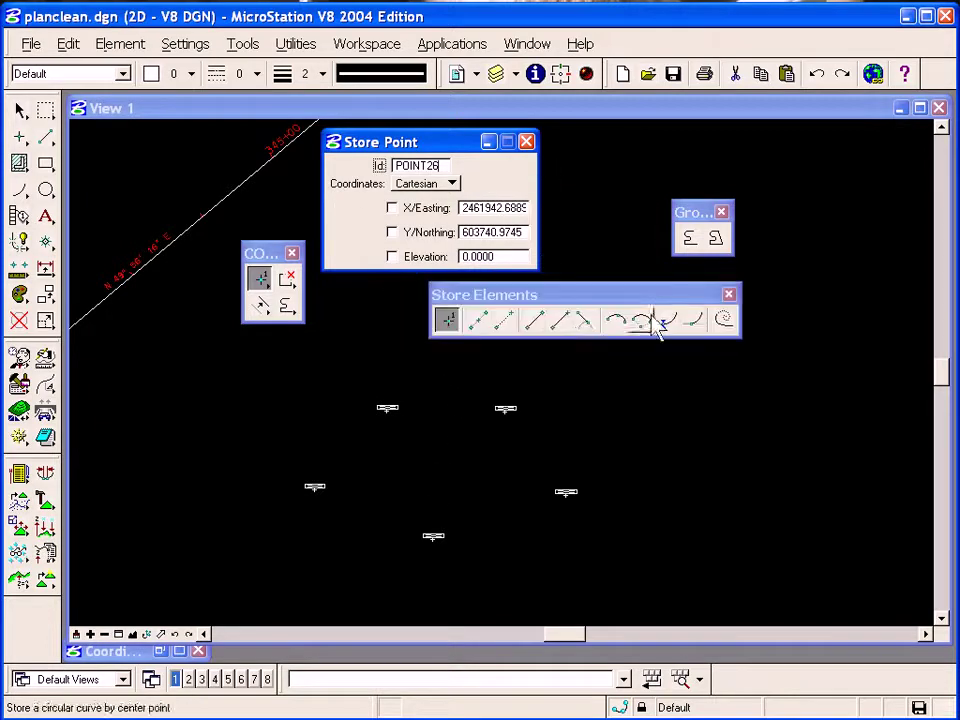
pyautogui.click(534, 322)
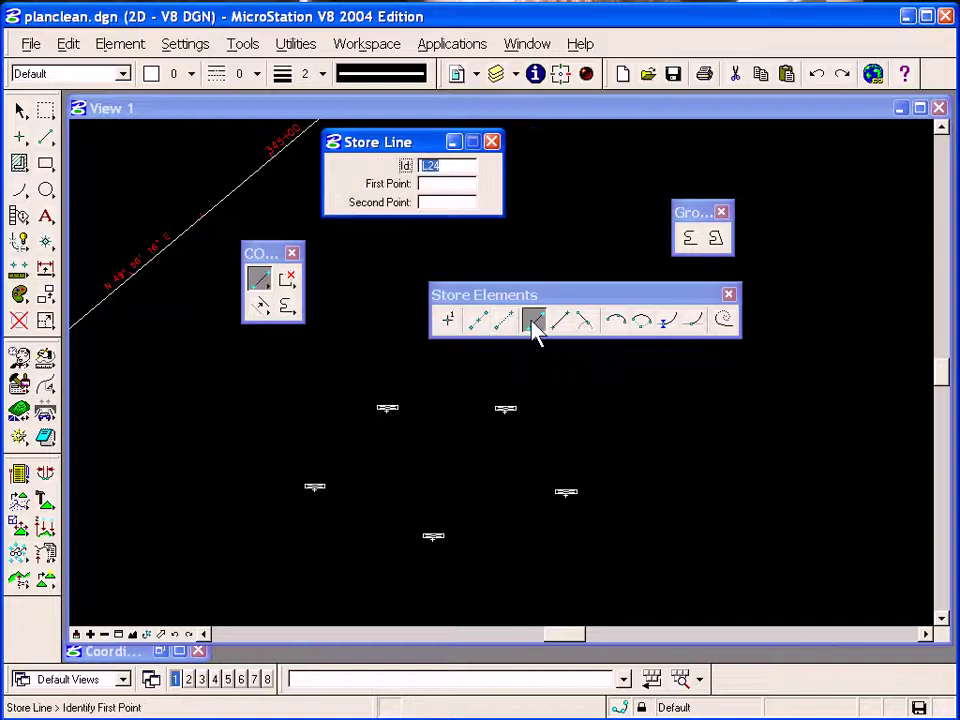
pyautogui.click(316, 487)
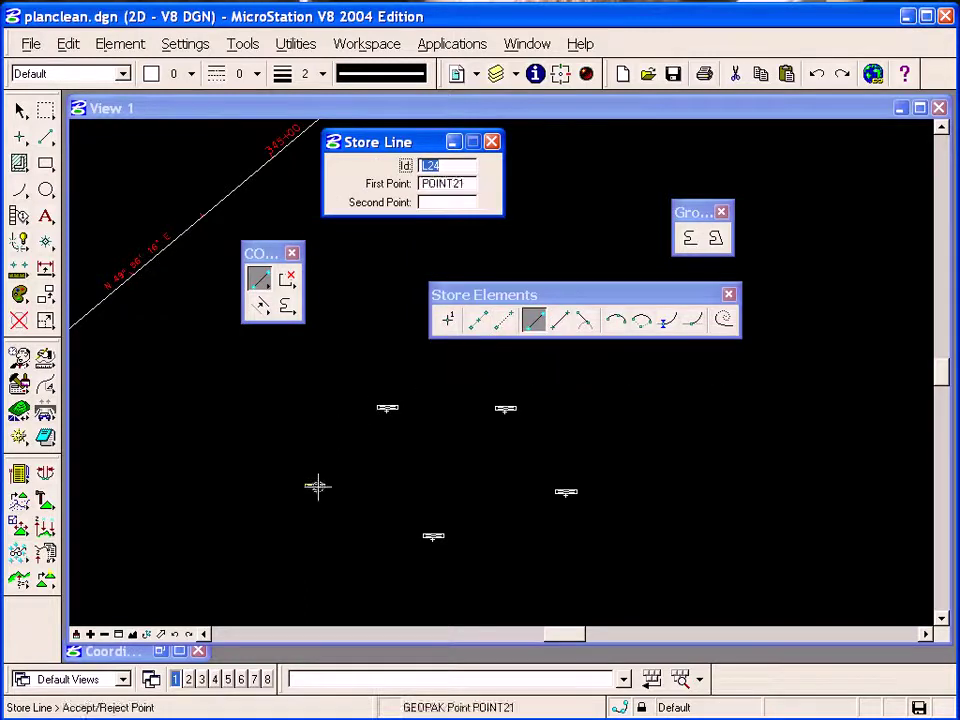
pyautogui.click(383, 410)
pyautogui.click(386, 407)
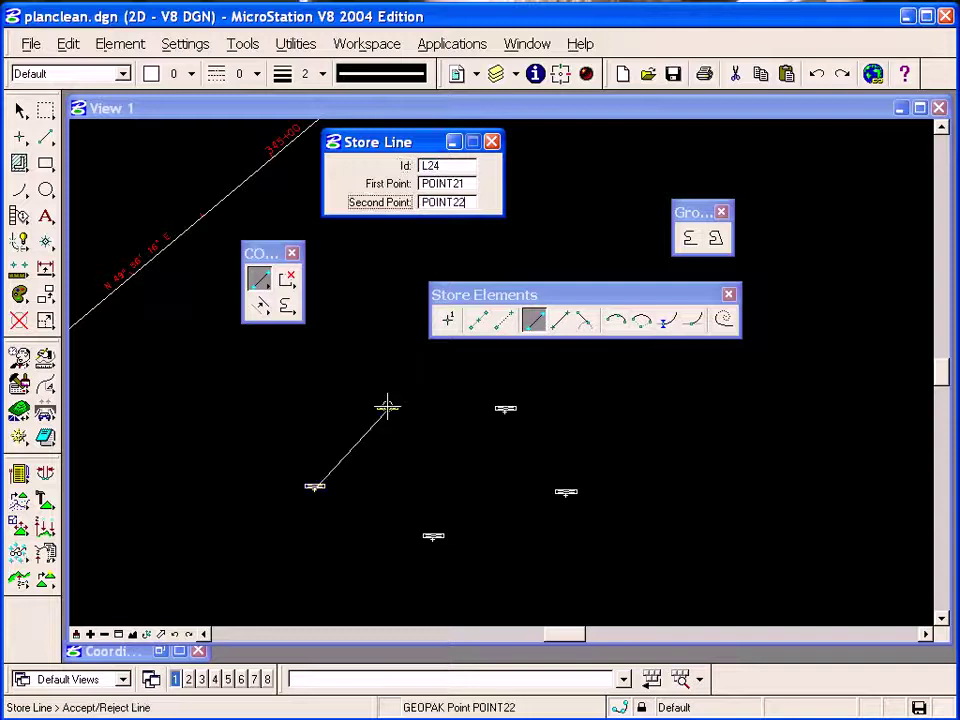
pyautogui.click(470, 400)
pyautogui.click(503, 406)
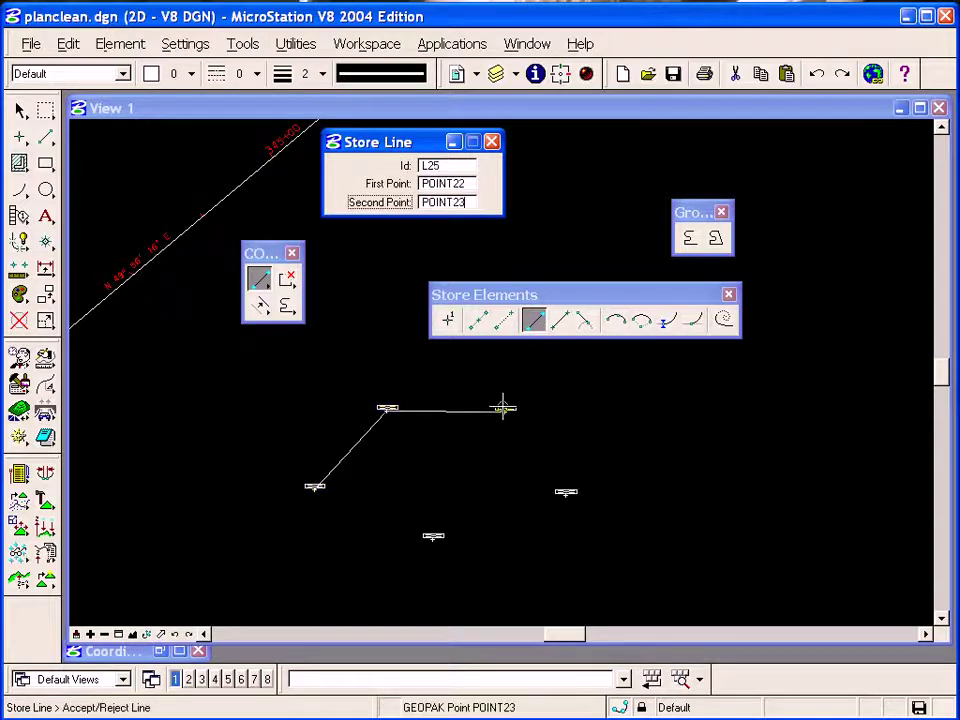
pyautogui.click(567, 488)
pyautogui.click(567, 490)
pyautogui.click(470, 524)
pyautogui.click(435, 535)
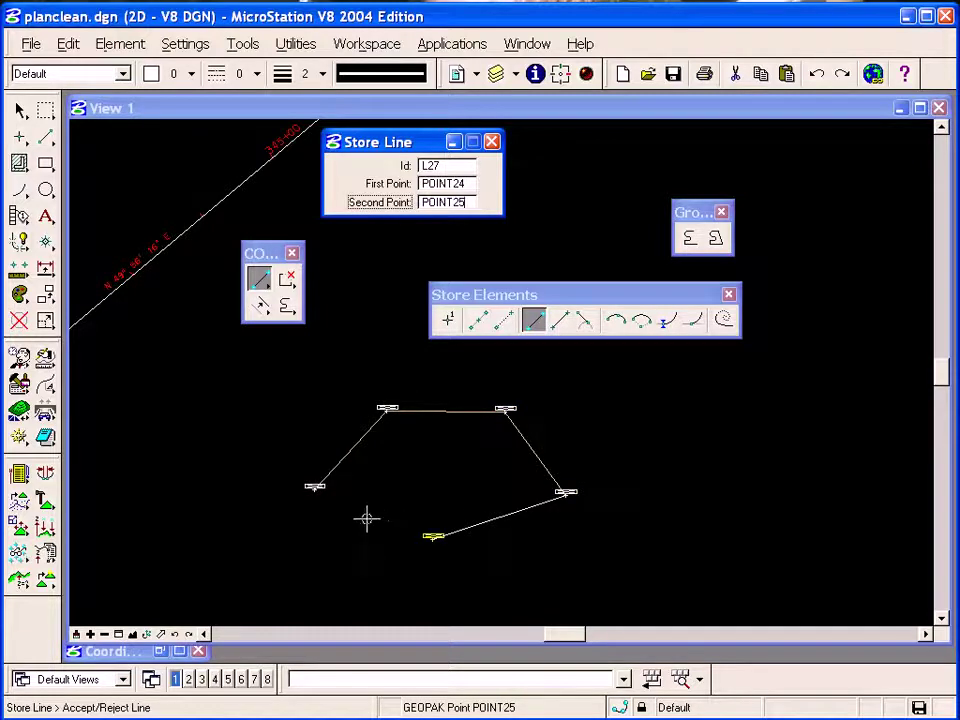
pyautogui.click(355, 512)
pyautogui.click(310, 485)
pyautogui.click(278, 460)
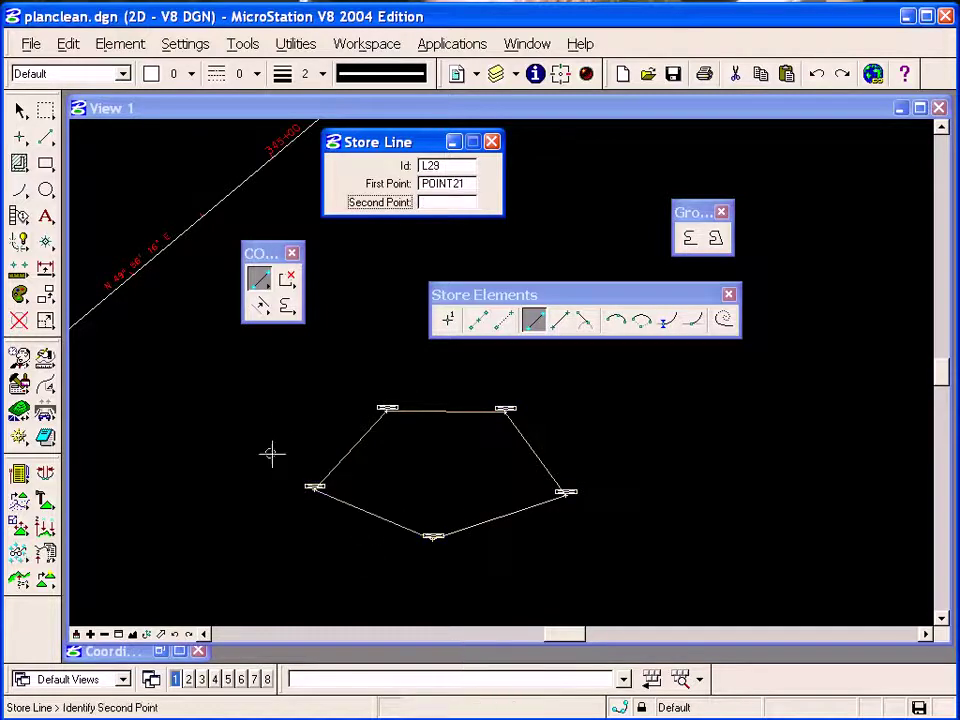
# Start storing a parcel, switch the method to Manual and set it back to Automatic.
pyautogui.moveTo(551, 303); pyautogui.dragTo(471, 257)
pyautogui.moveTo(693, 211); pyautogui.dragTo(707, 258)
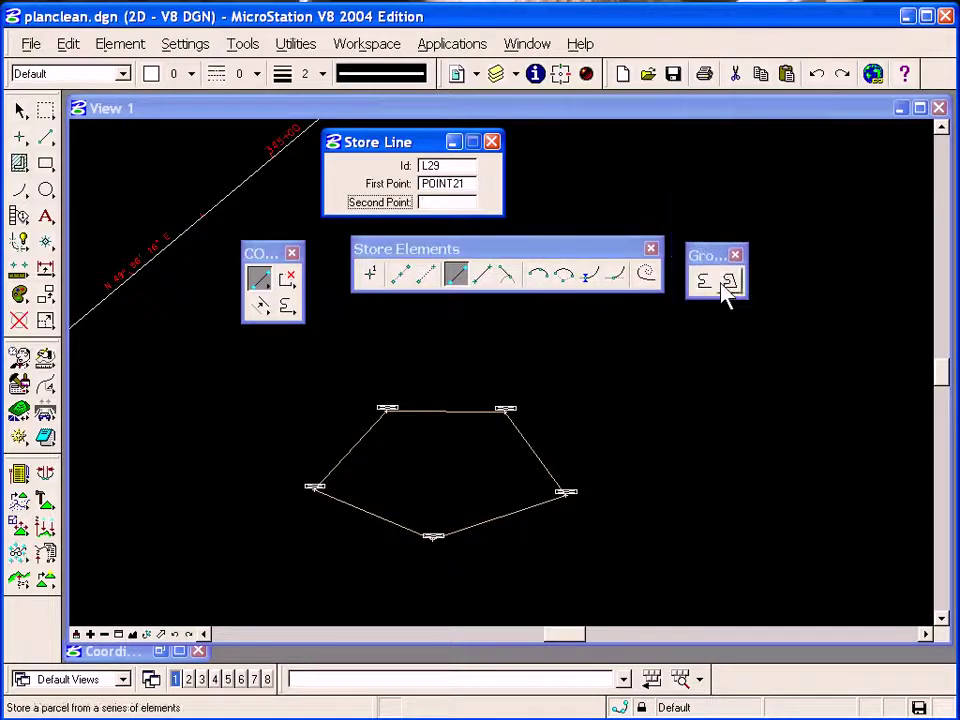
pyautogui.click(730, 282)
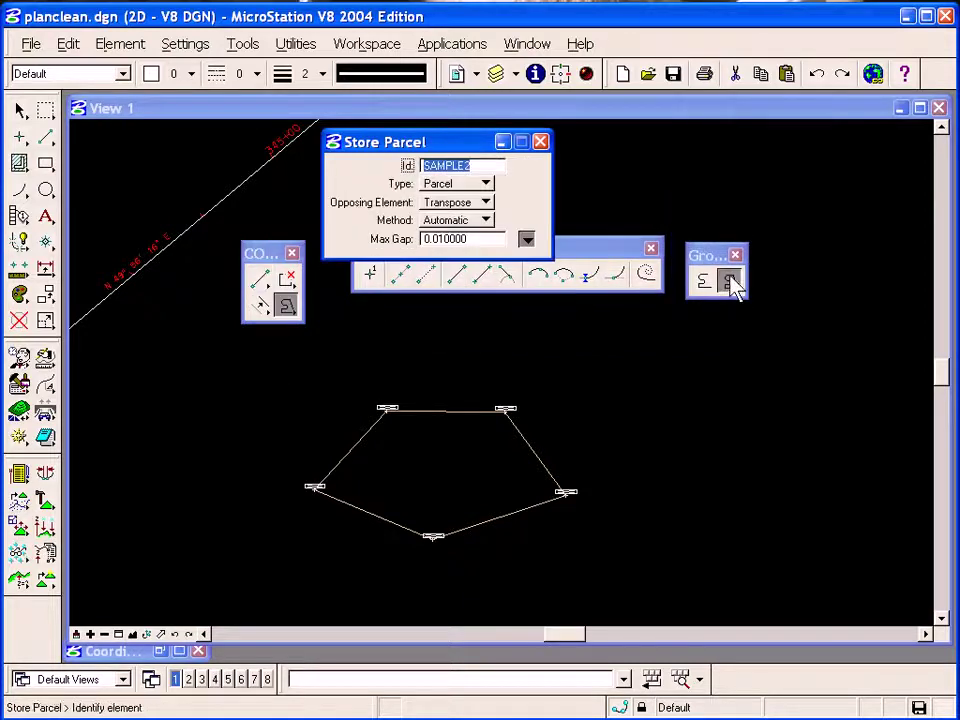
pyautogui.click(480, 221)
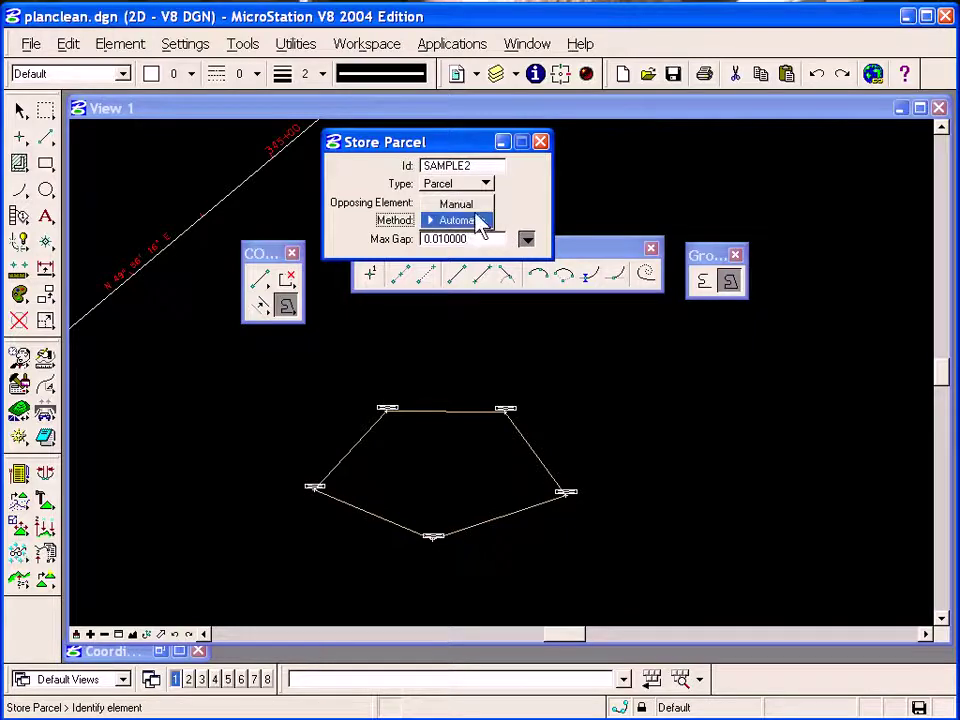
pyautogui.click(482, 206)
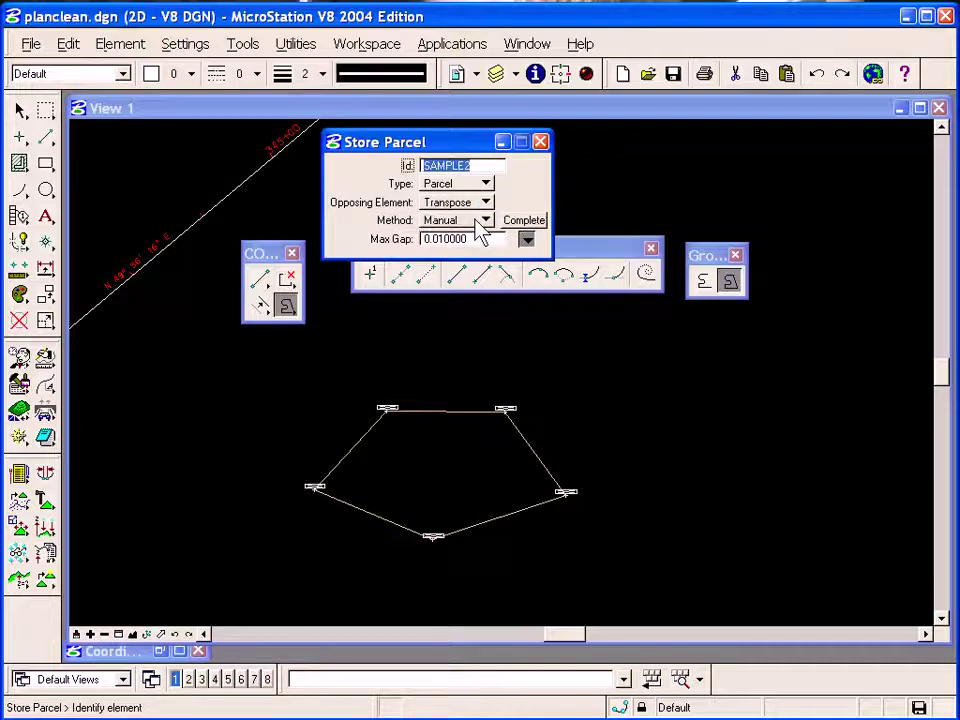
pyautogui.click(480, 221)
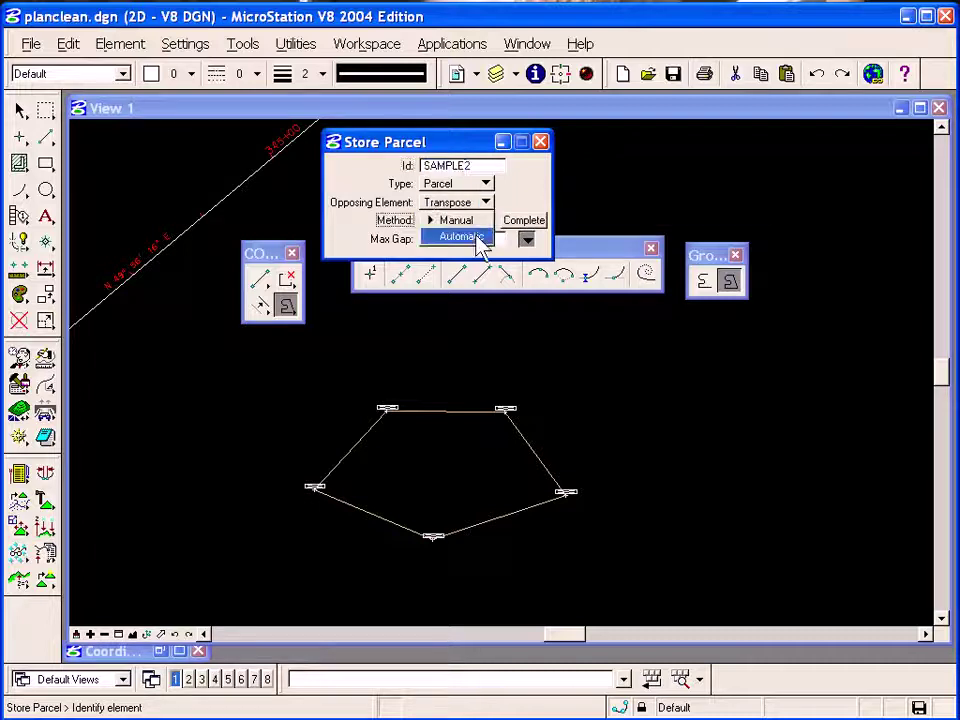
pyautogui.click(478, 239)
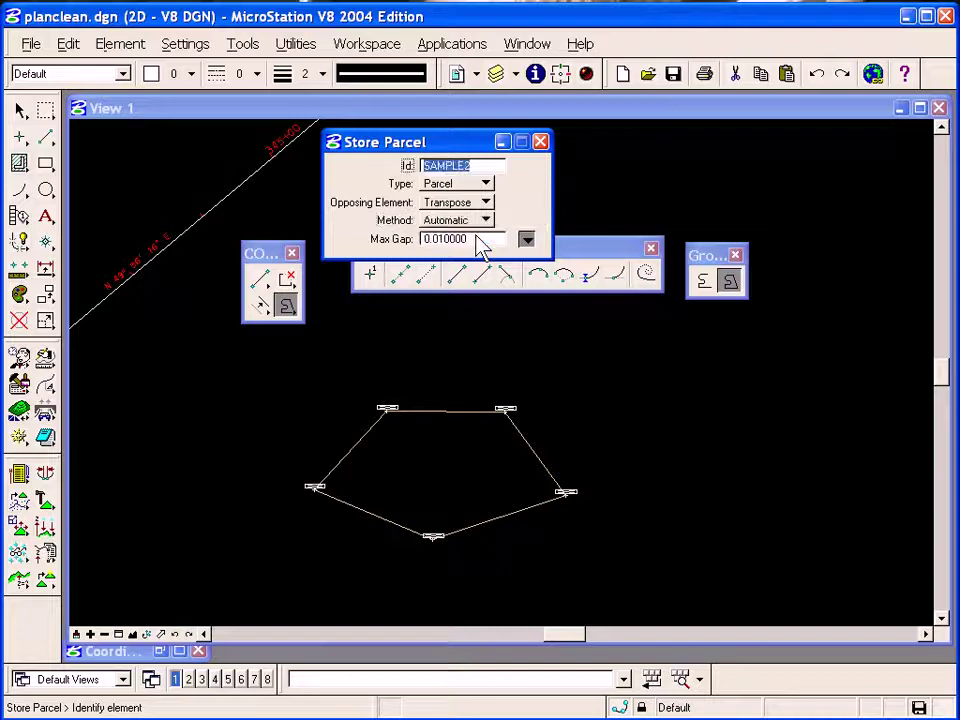
# Store the pentagon as a parcel from its upper line, with a clockwise direction and POINT25 as the point of beginning.
pyautogui.click(444, 411)
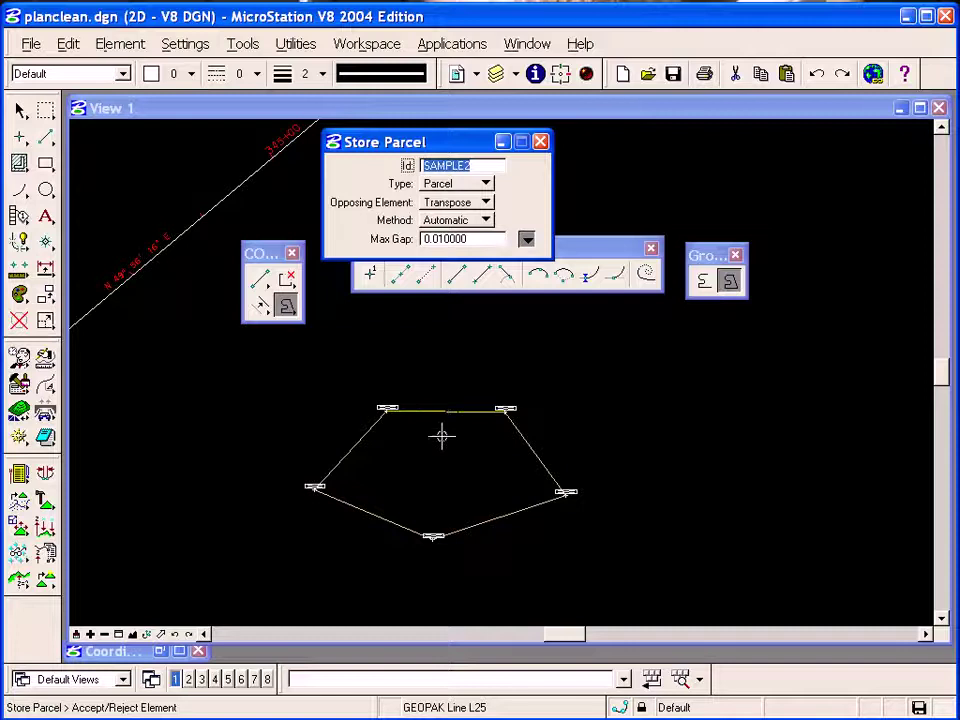
pyautogui.click(442, 436)
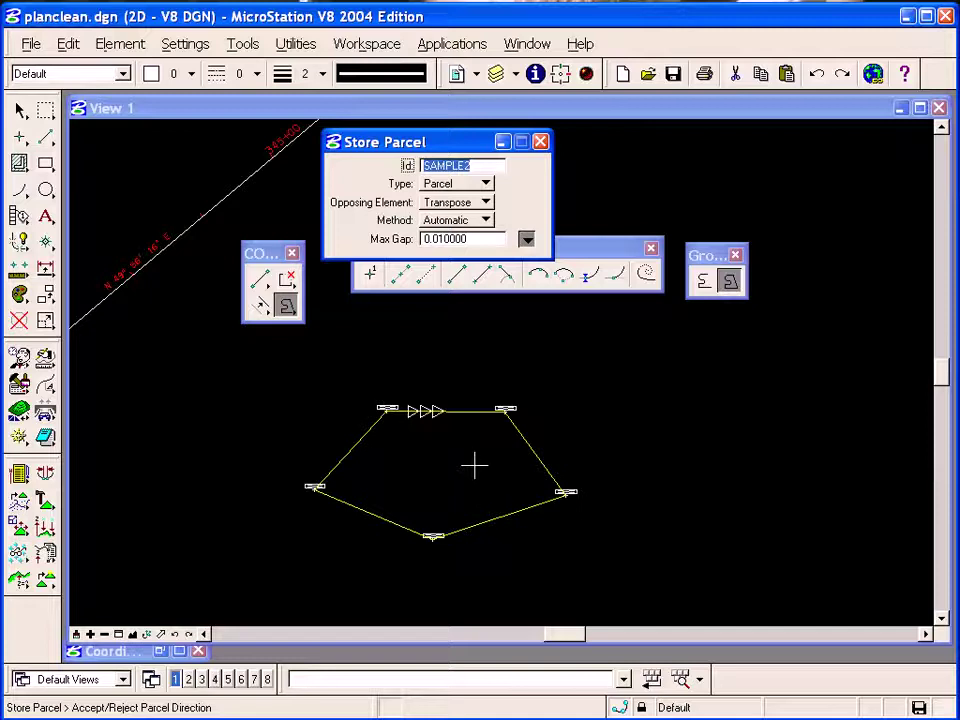
pyautogui.rightClick(475, 465)
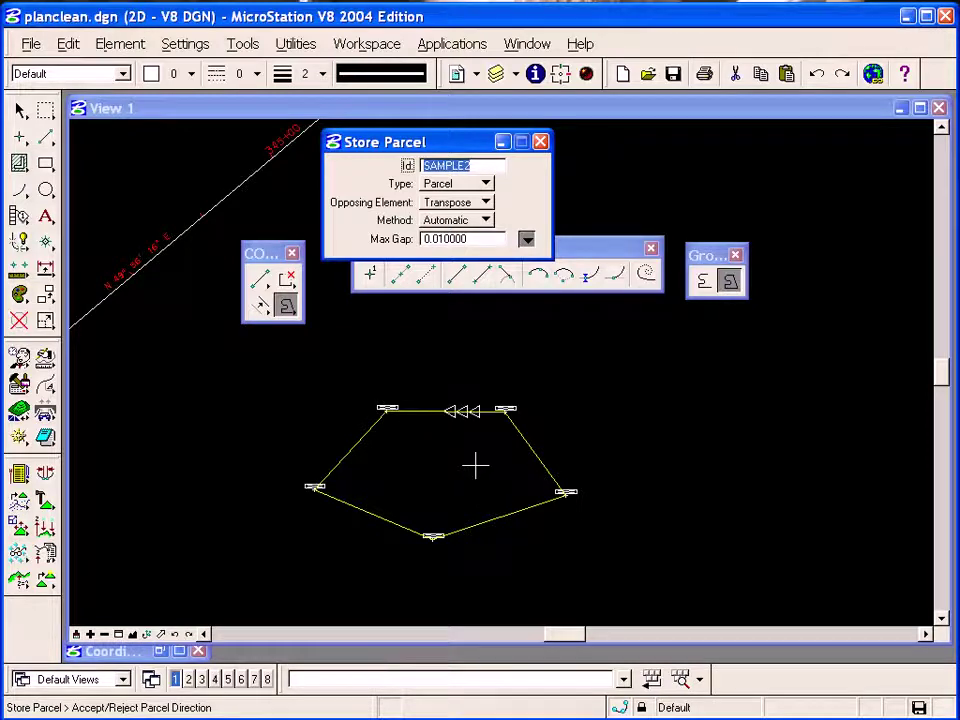
pyautogui.rightClick(475, 465)
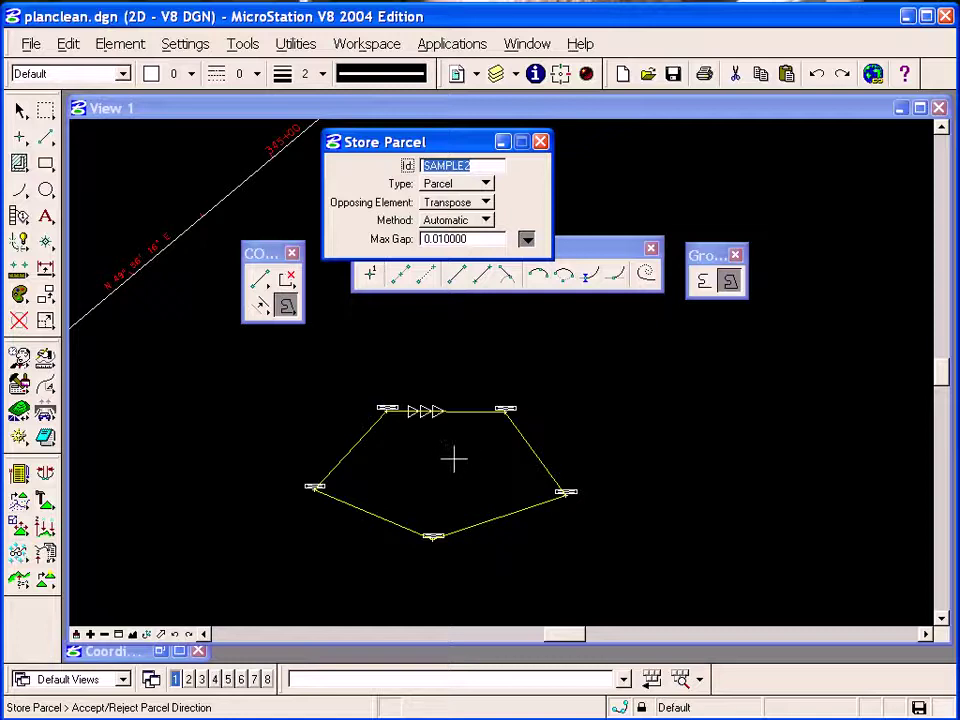
pyautogui.click(453, 459)
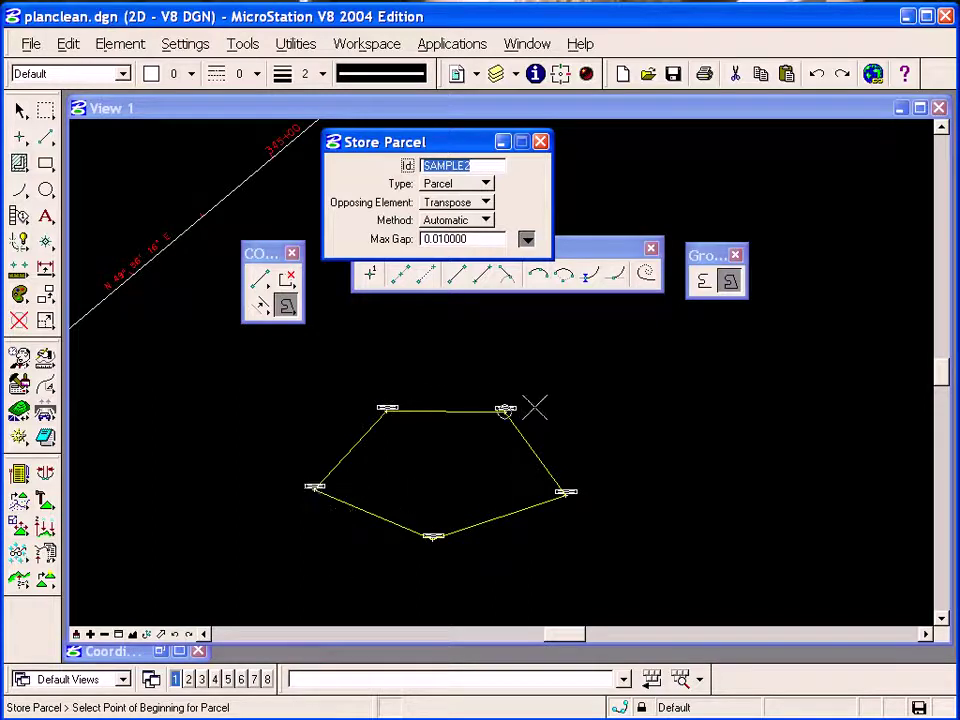
pyautogui.click(432, 514)
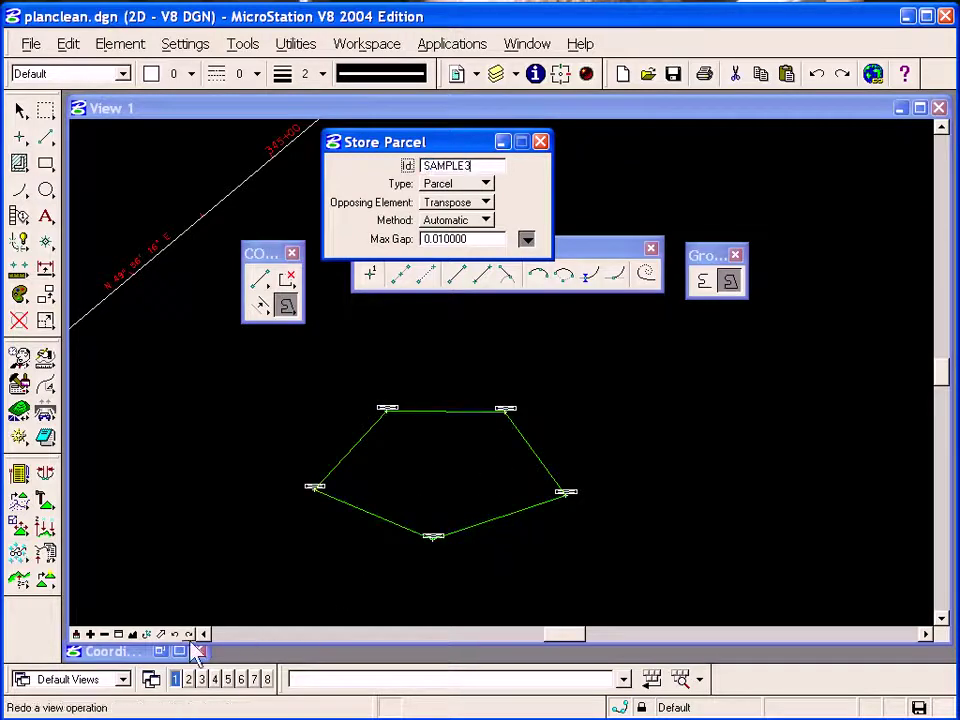
# Restore the Coordinate Geometry window and review the history of issued COGO commands and the available file options.
pyautogui.click(158, 651)
pyautogui.click(161, 651)
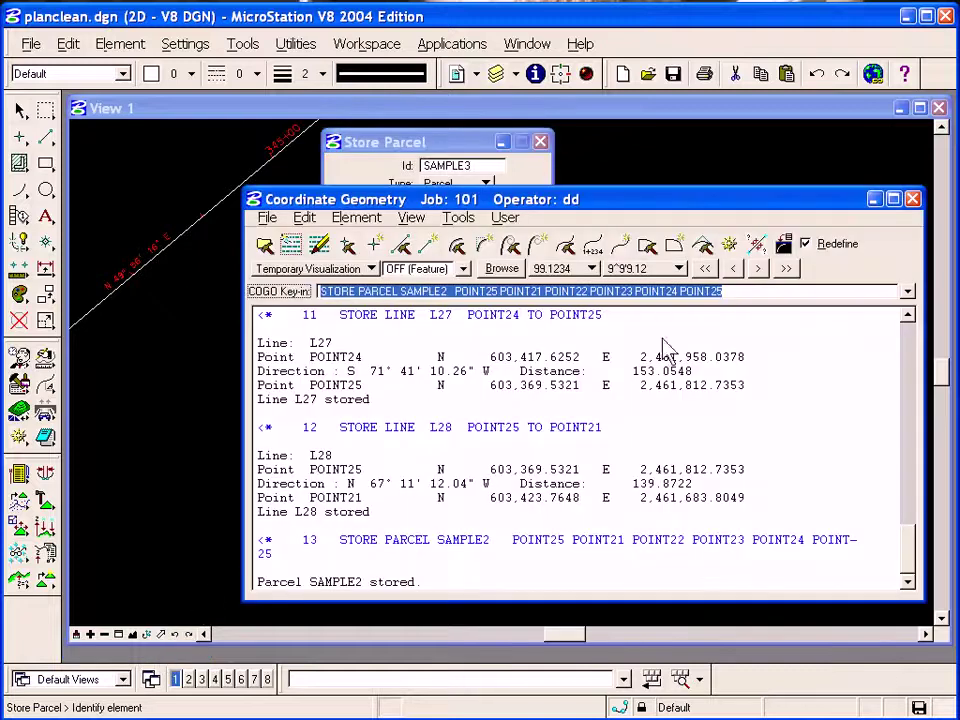
pyautogui.click(907, 292)
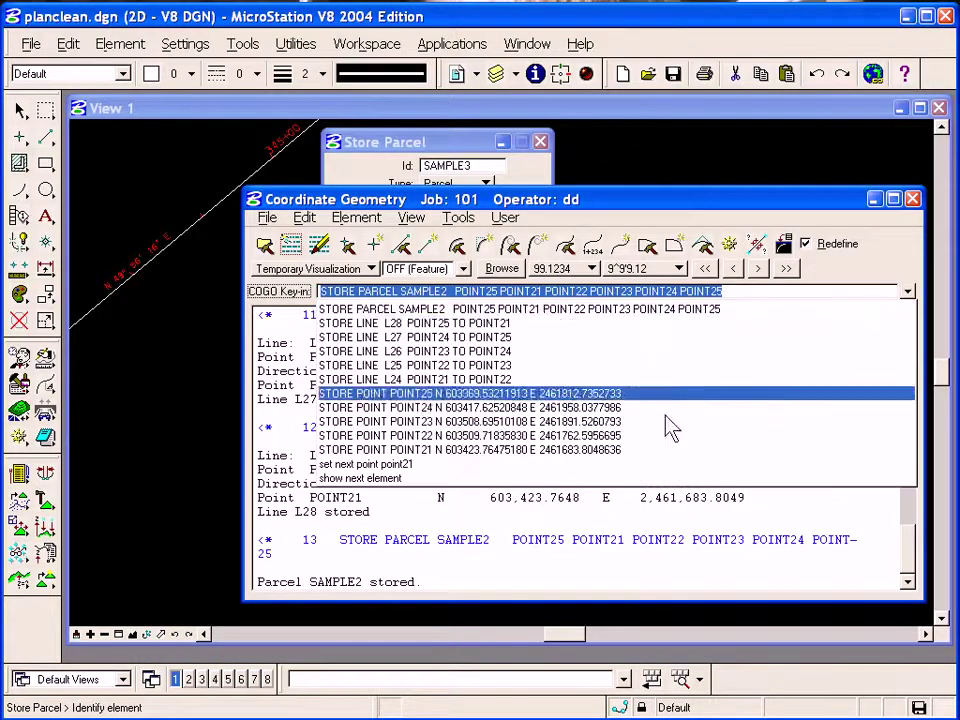
pyautogui.click(830, 261)
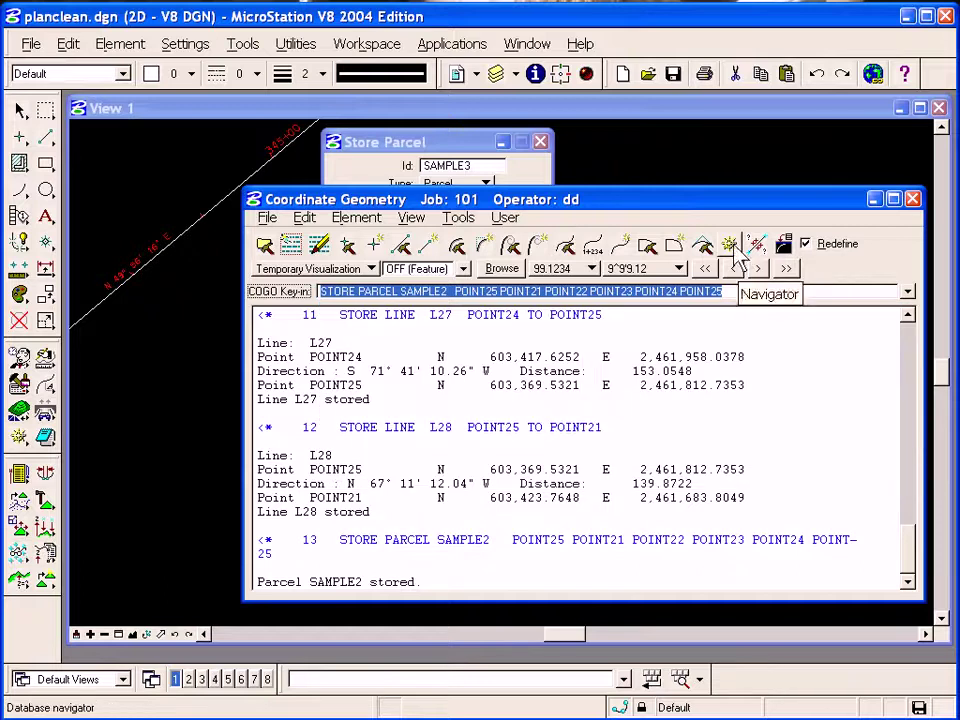
pyautogui.click(268, 218)
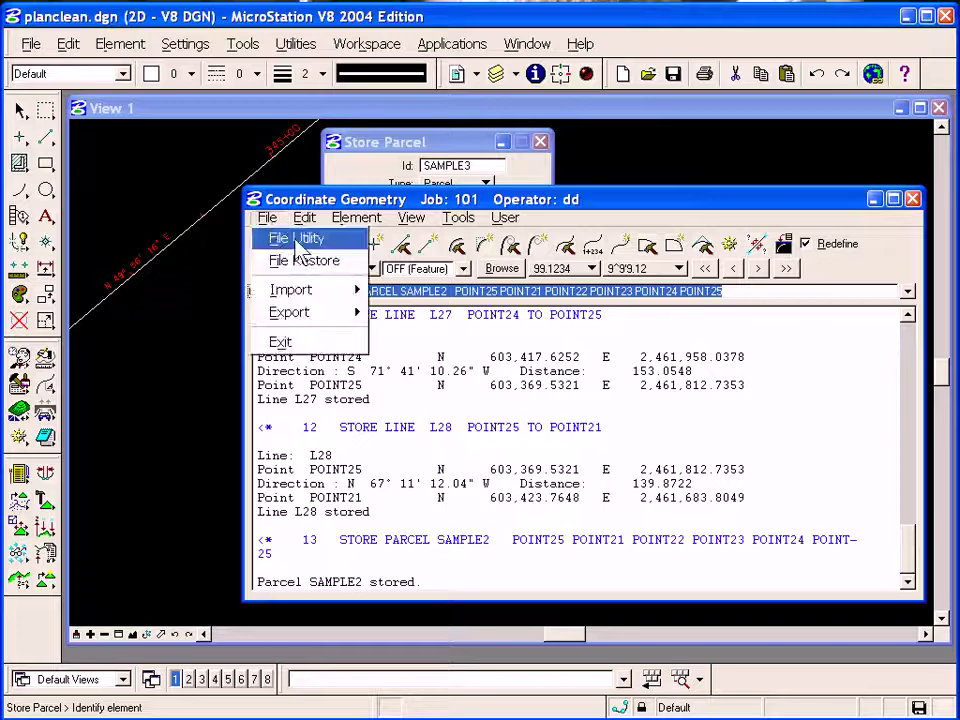
pyautogui.click(686, 217)
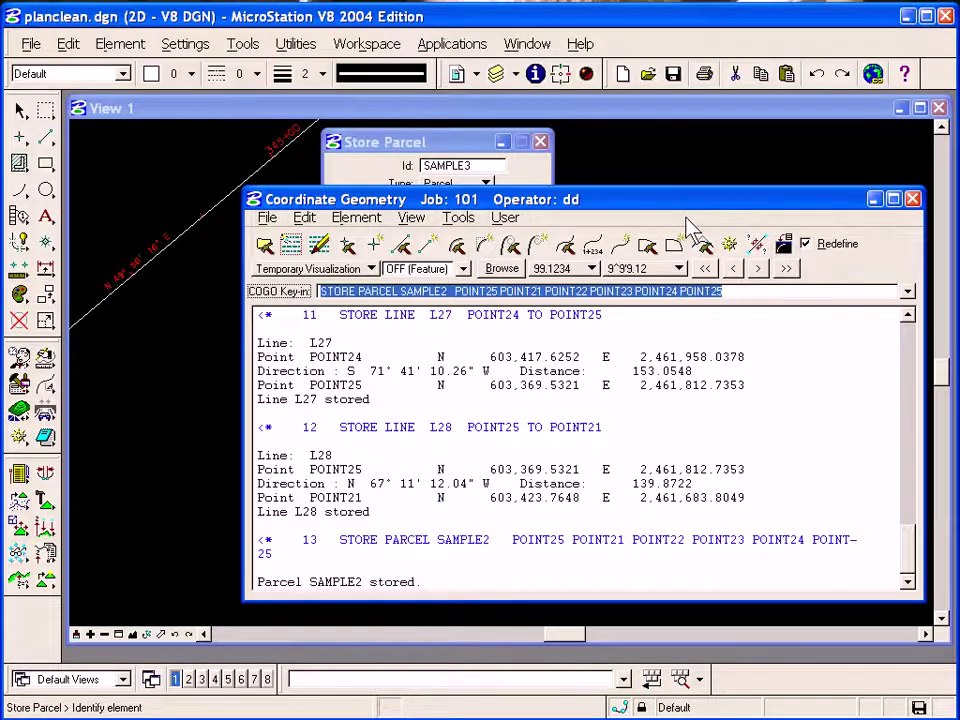
# Open the COGO command editor on the session's input file and move it clear of the command output.
pyautogui.click(305, 219)
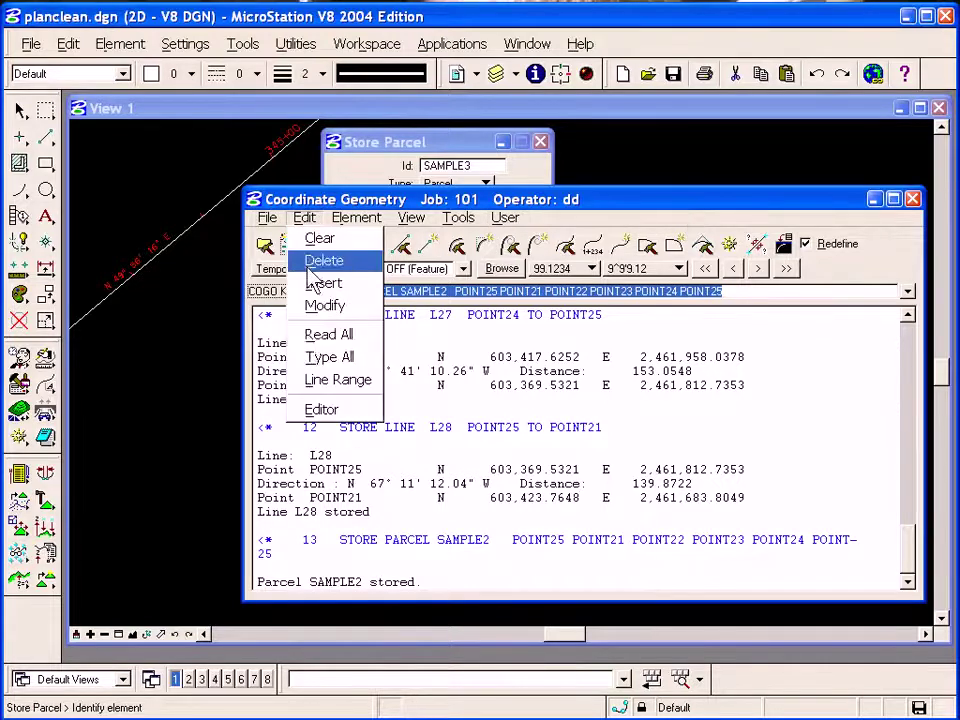
pyautogui.click(322, 410)
pyautogui.moveTo(470, 465); pyautogui.dragTo(282, 277)
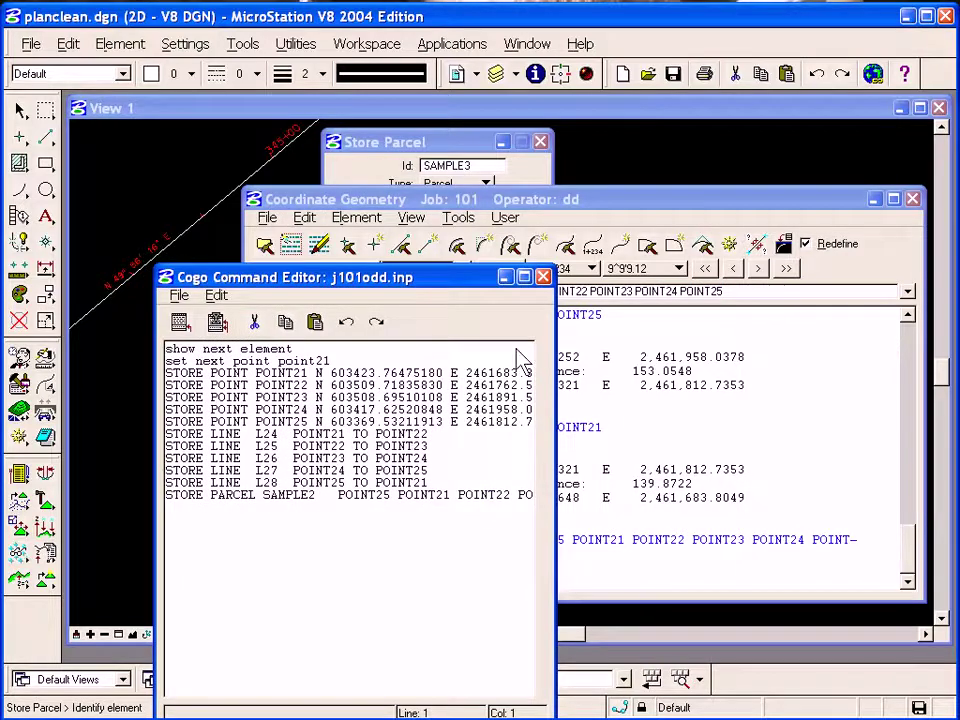